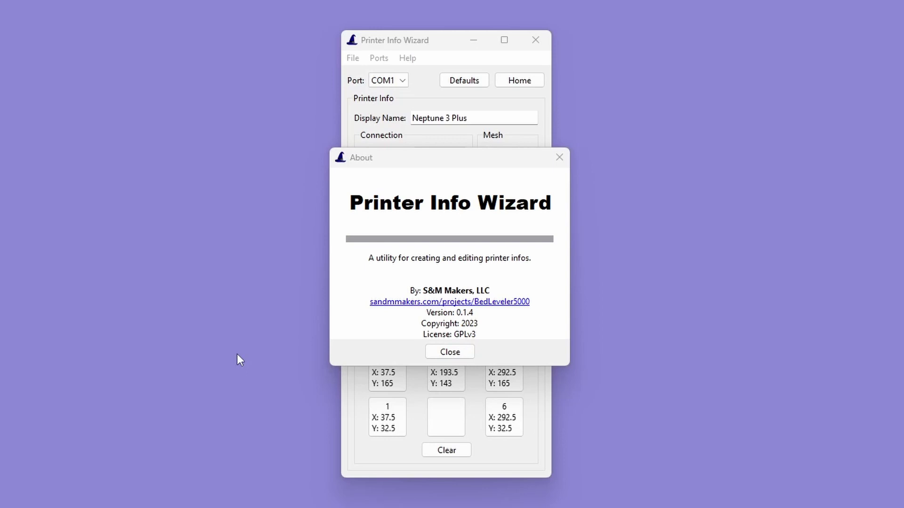
- Close the About window, re-enumerate the ports to select COM4, and reset the printer info to its defaults
{"action": "left_click", "coordinate": [455, 351]}
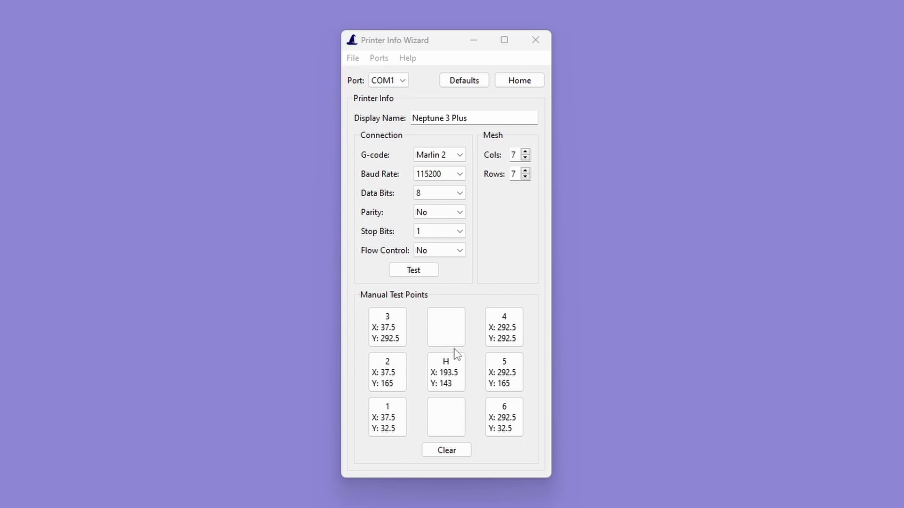
{"action": "left_click", "coordinate": [374, 84]}
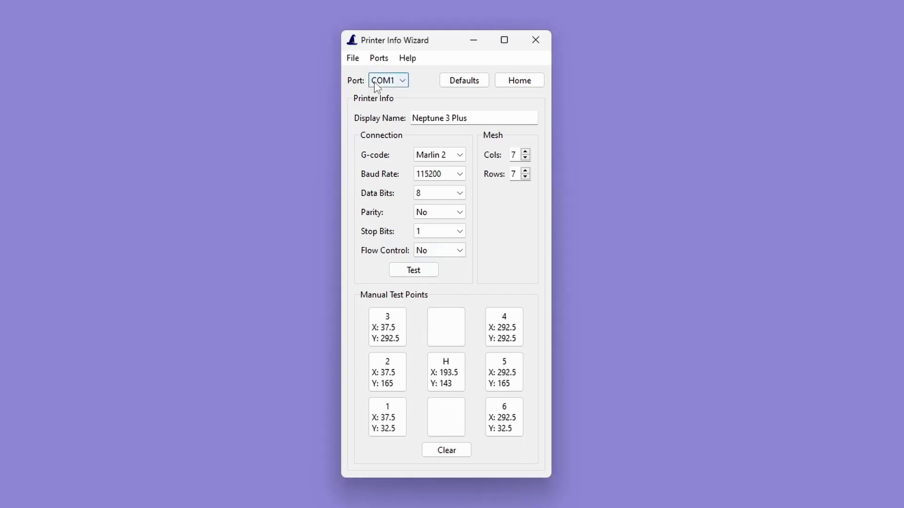
{"action": "left_click", "coordinate": [379, 58]}
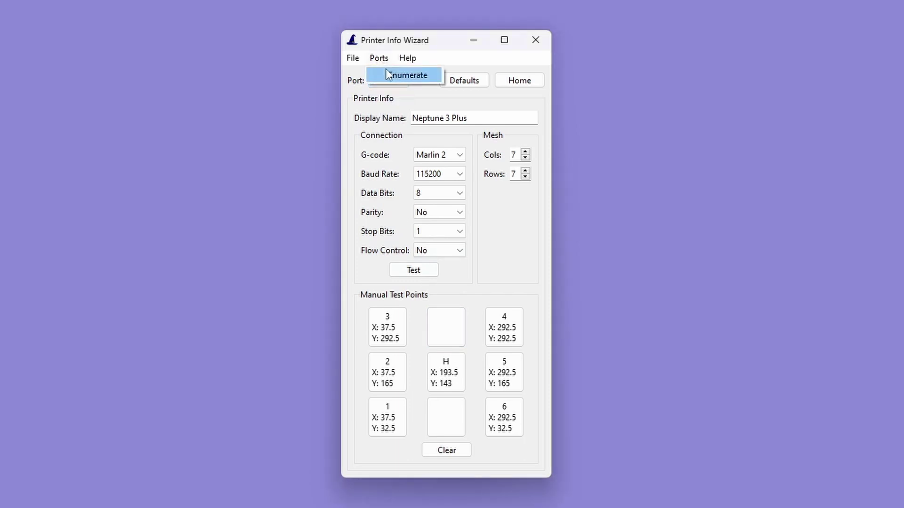
{"action": "left_click", "coordinate": [388, 72]}
{"action": "left_click", "coordinate": [390, 80]}
{"action": "left_click", "coordinate": [392, 105]}
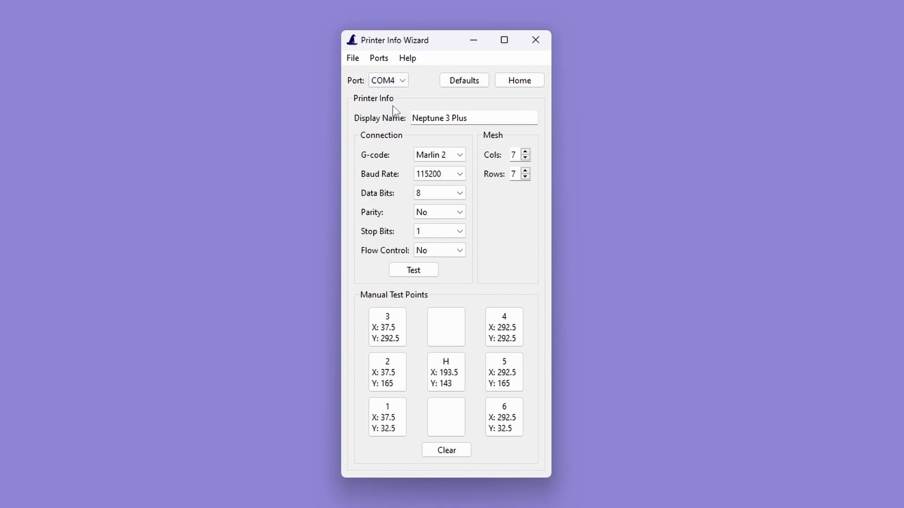
{"action": "left_click", "coordinate": [463, 81]}
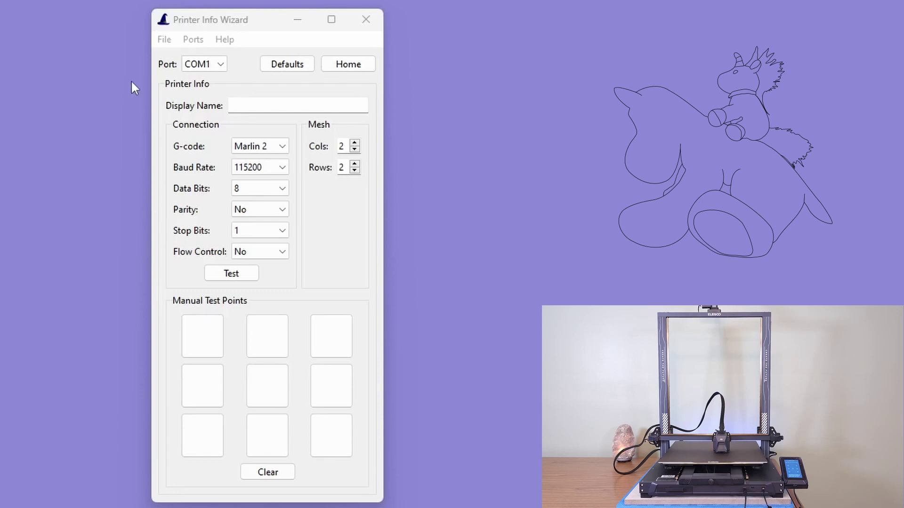
- Open the existing printer info file ElegooNeptune3Max.json
{"action": "left_click", "coordinate": [172, 37]}
{"action": "left_click", "coordinate": [174, 57]}
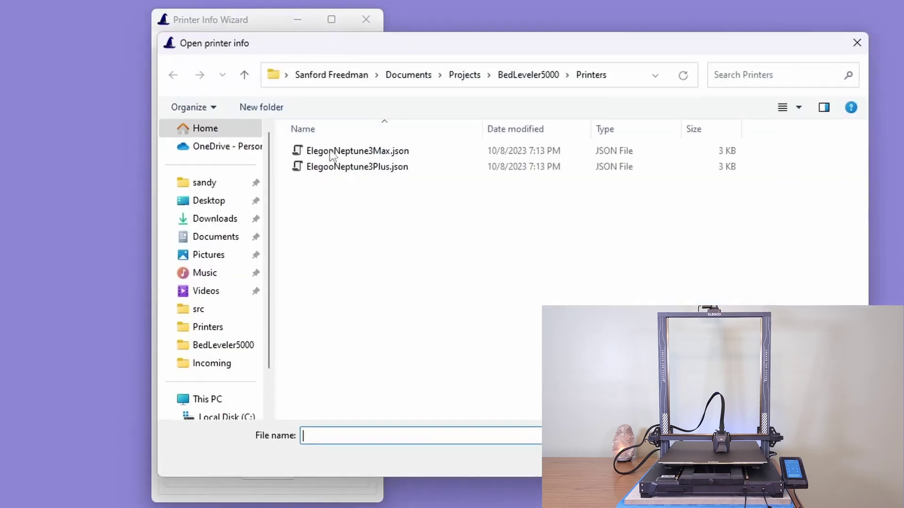
{"action": "double_click", "coordinate": [347, 152]}
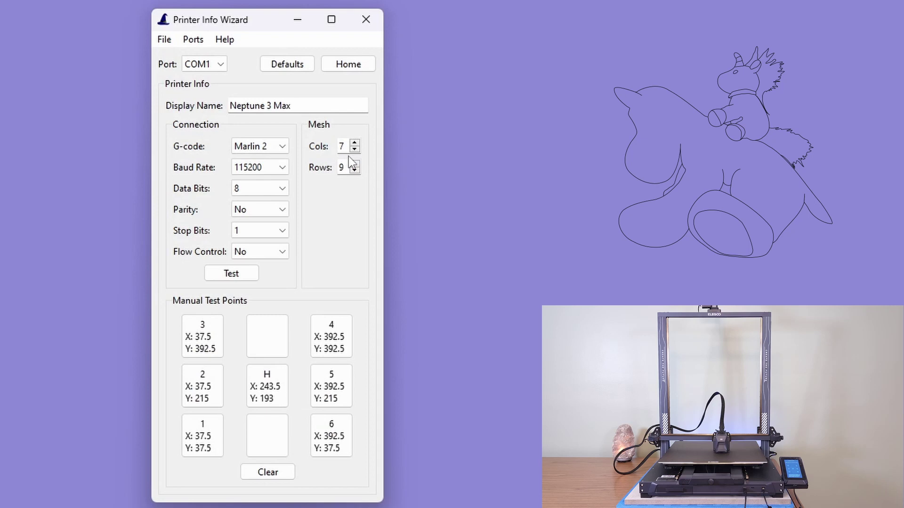
- Restore the default printer info values and set the port to COM4
{"action": "left_click", "coordinate": [290, 65]}
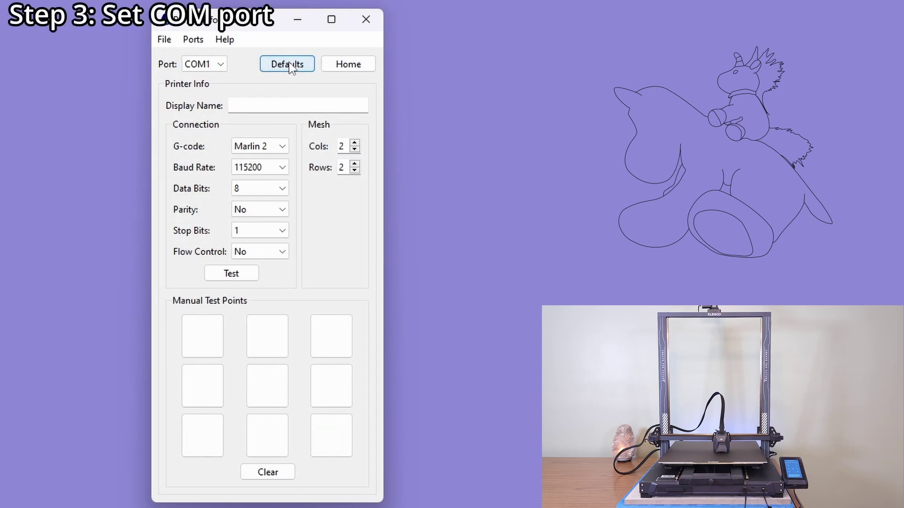
{"action": "left_click", "coordinate": [206, 69]}
{"action": "left_click", "coordinate": [209, 91]}
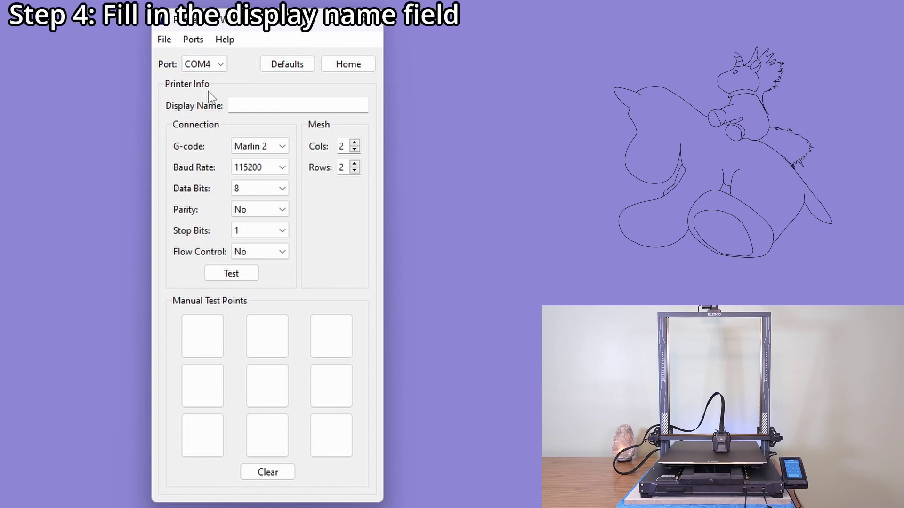
- Enter "Elegoo Neptune 3 Max" as the printer's display name
{"action": "left_click", "coordinate": [241, 102]}
{"action": "type", "text": "Elegoo Neptun"}
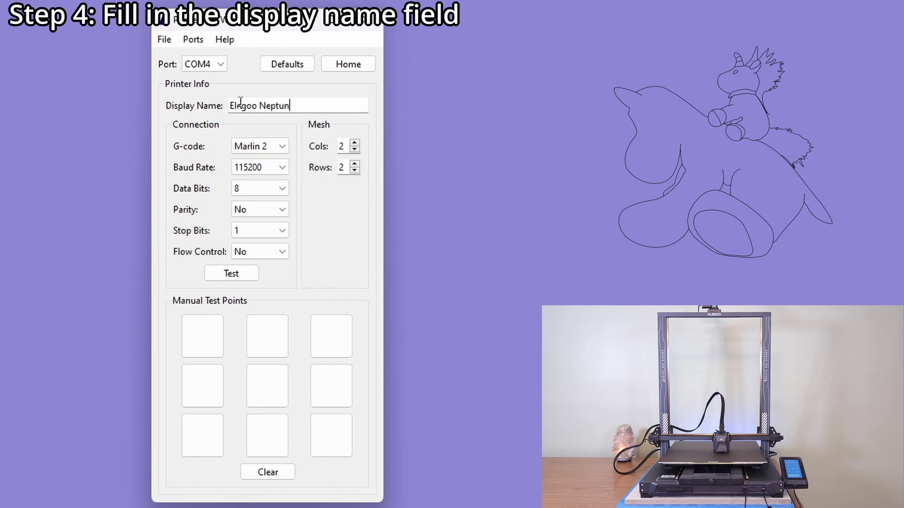
{"action": "type", "text": "e 3 Max"}
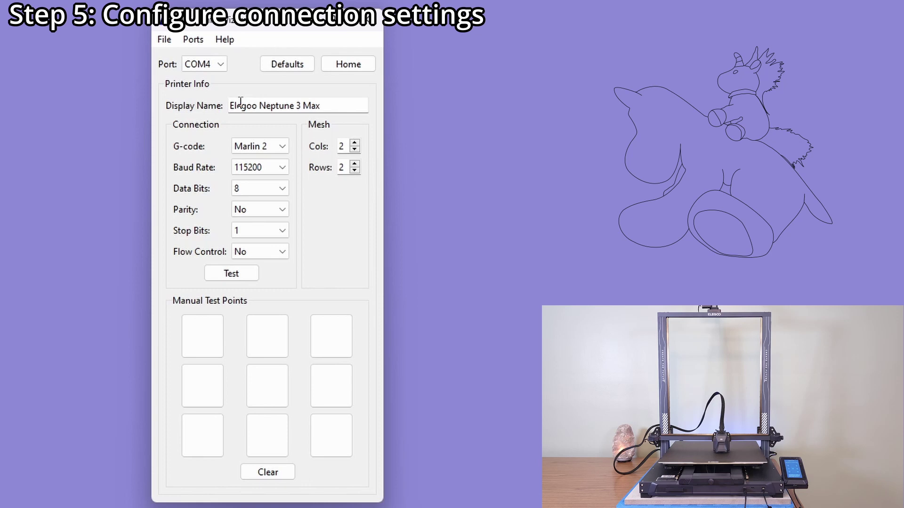
- Set the G-code type to Marlin 2 and the baud rate to 115200, and test the connection
{"action": "left_click", "coordinate": [244, 146]}
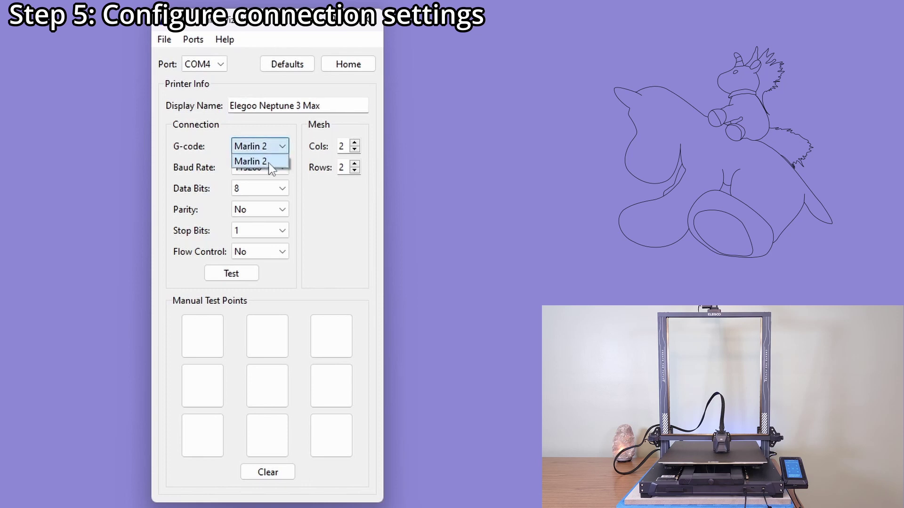
{"action": "left_click", "coordinate": [268, 163]}
{"action": "key", "text": "Tab"}
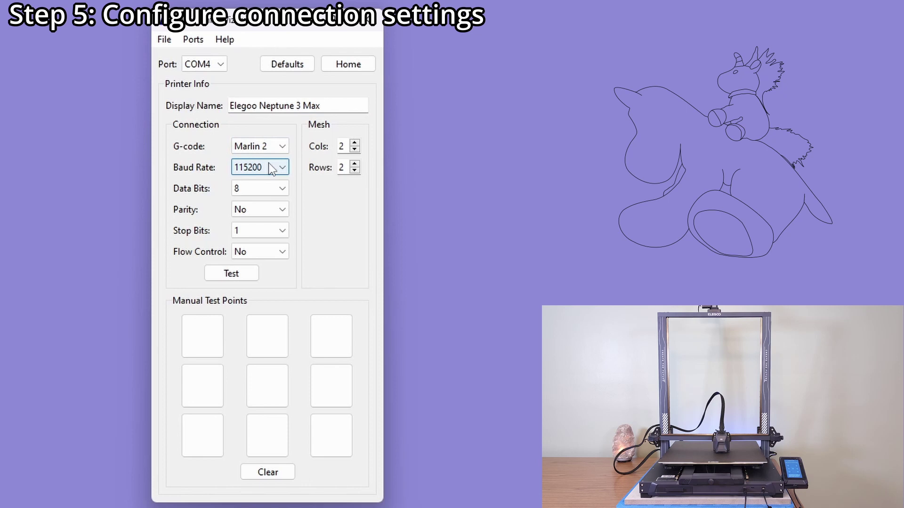
{"action": "left_click", "coordinate": [273, 168]}
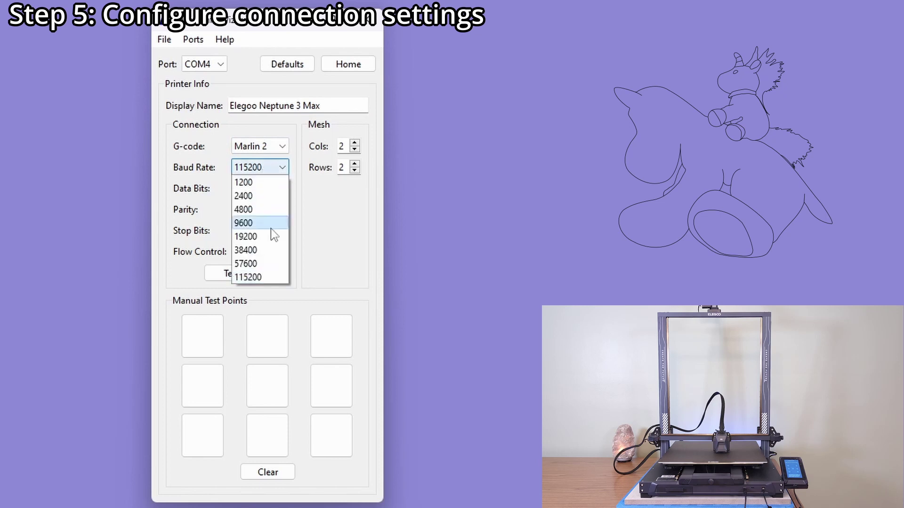
{"action": "left_click", "coordinate": [269, 278]}
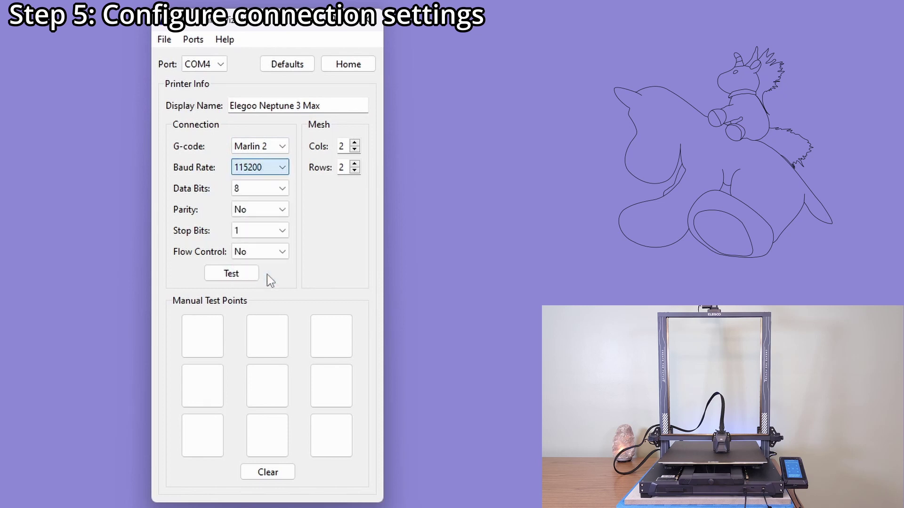
{"action": "left_click", "coordinate": [237, 276]}
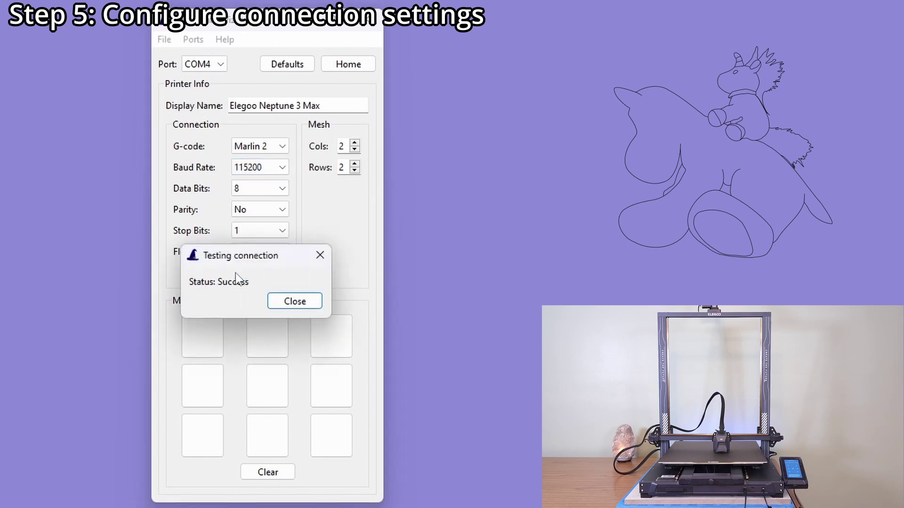
{"action": "left_click", "coordinate": [293, 300]}
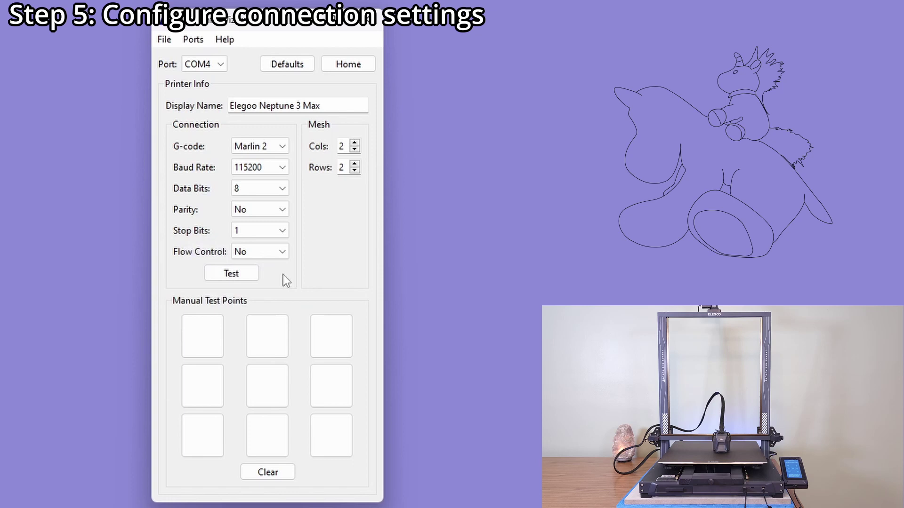
- Try the connection test with the baud rate set to 2400, and cancel the test
{"action": "left_click", "coordinate": [255, 167]}
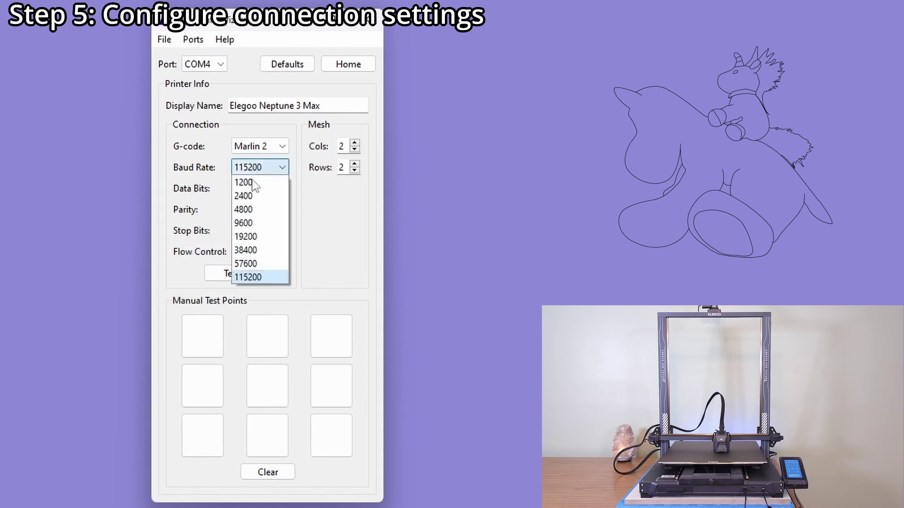
{"action": "left_click", "coordinate": [256, 194]}
{"action": "left_click", "coordinate": [246, 270]}
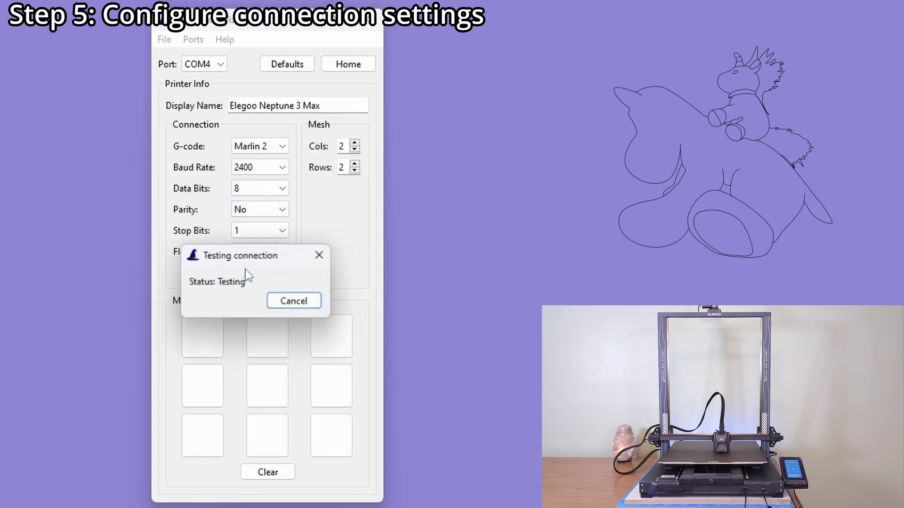
{"action": "left_click", "coordinate": [290, 304]}
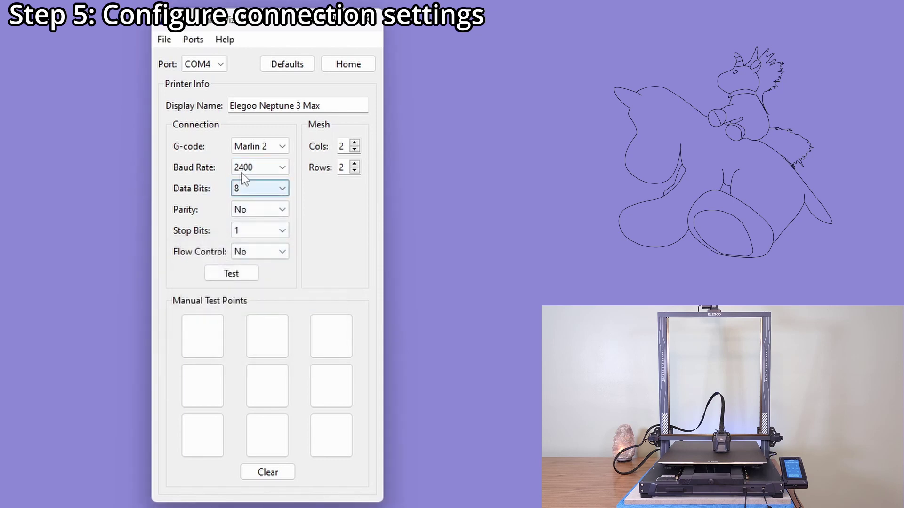
- Set the baud rate back to 115200 and test the printer connection again
{"action": "left_click", "coordinate": [242, 171]}
{"action": "left_click", "coordinate": [249, 277]}
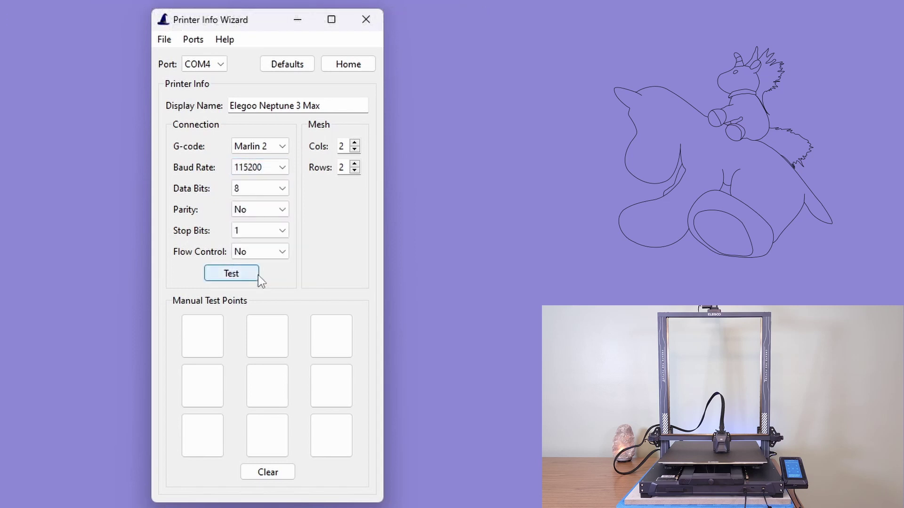
{"action": "left_click", "coordinate": [248, 275]}
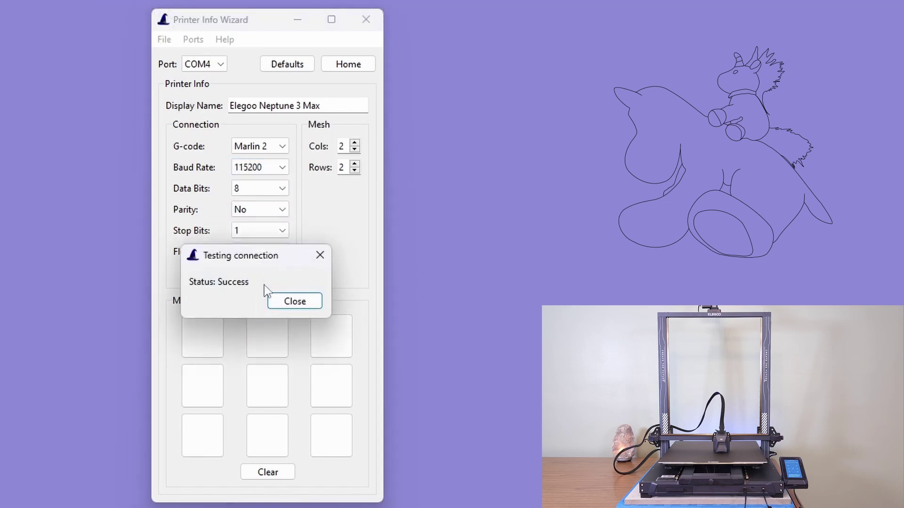
{"action": "left_click", "coordinate": [291, 303]}
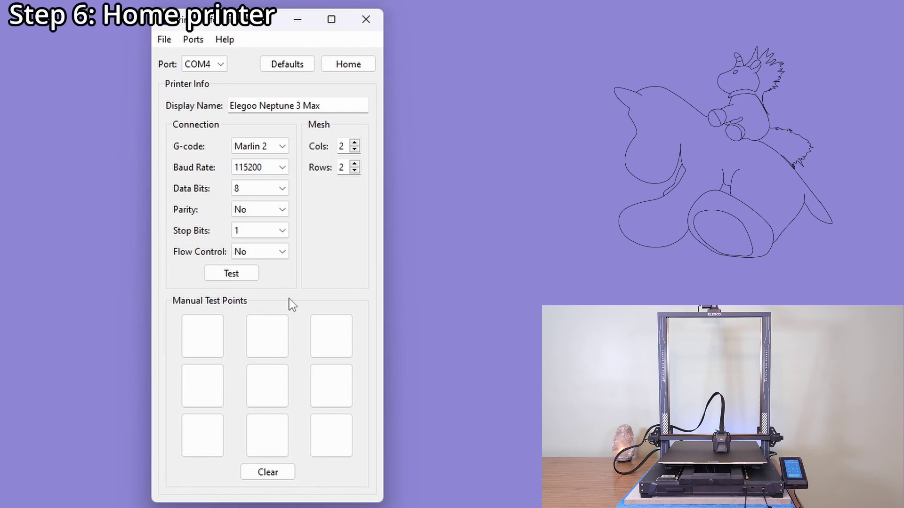
- Home the printer and set the mesh grid to 7 columns and 9 rows
{"action": "left_click", "coordinate": [350, 65]}
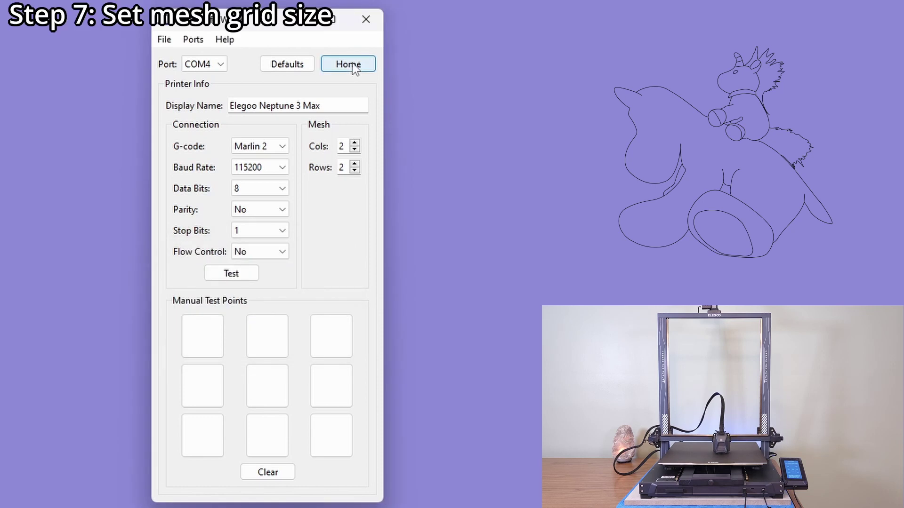
{"action": "double_click", "coordinate": [347, 144]}
{"action": "type", "text": "7"}
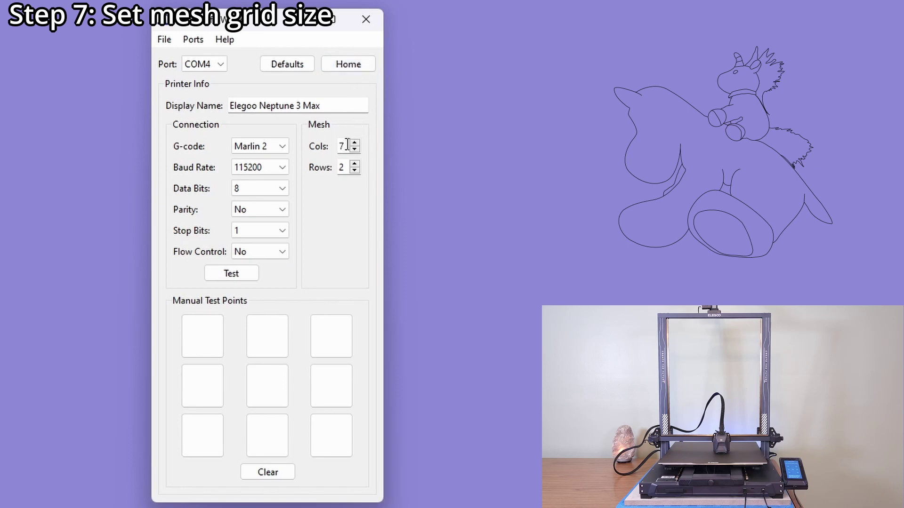
{"action": "left_click", "coordinate": [353, 165]}
{"action": "type", "text": "9"}
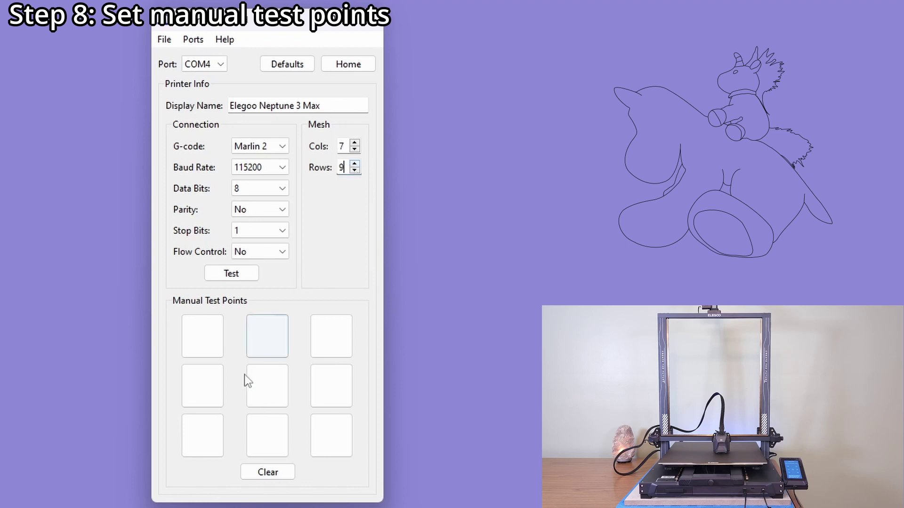
- Configure the bottom-left cell of the manual test grid as point 1, with coordinates queried from the printer
{"action": "left_click", "coordinate": [212, 450]}
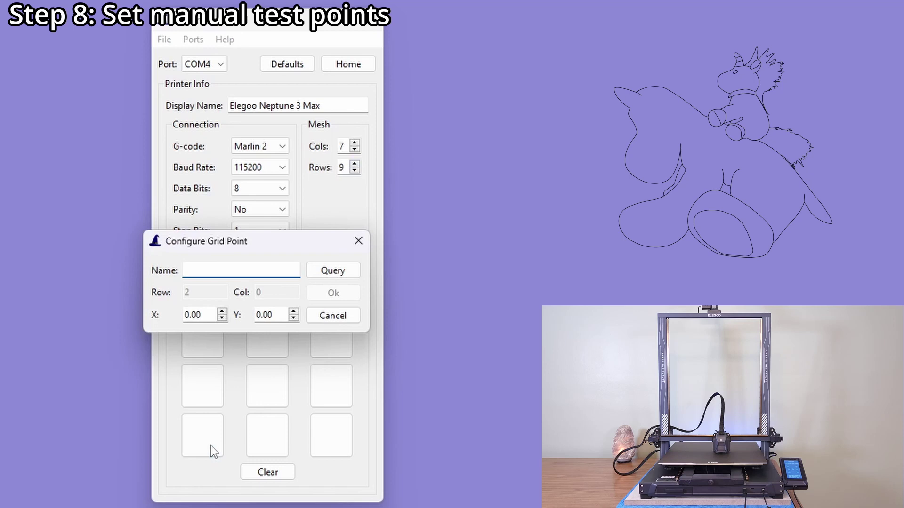
{"action": "type", "text": "1"}
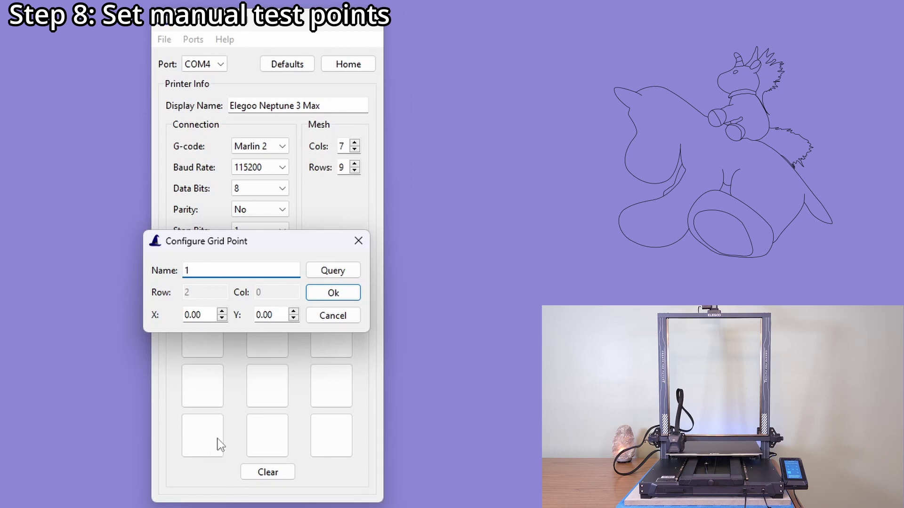
{"action": "left_click", "coordinate": [334, 273]}
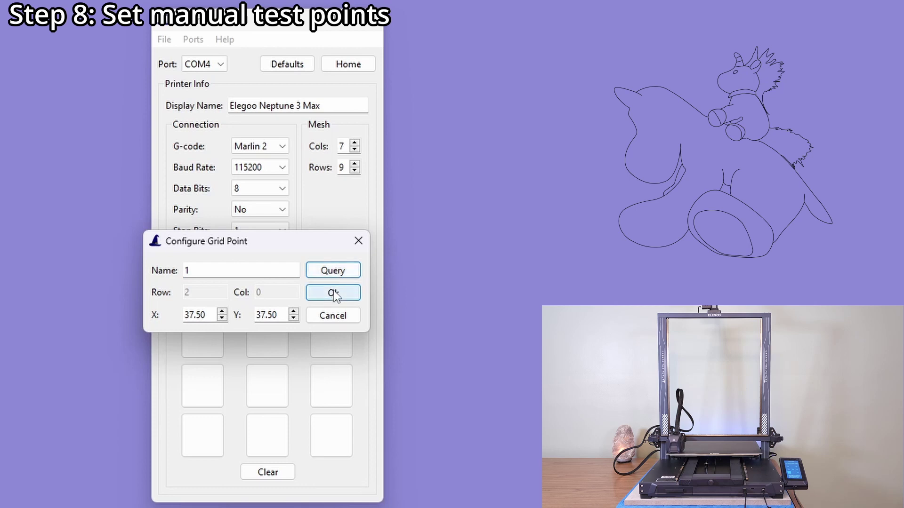
{"action": "left_click", "coordinate": [334, 293]}
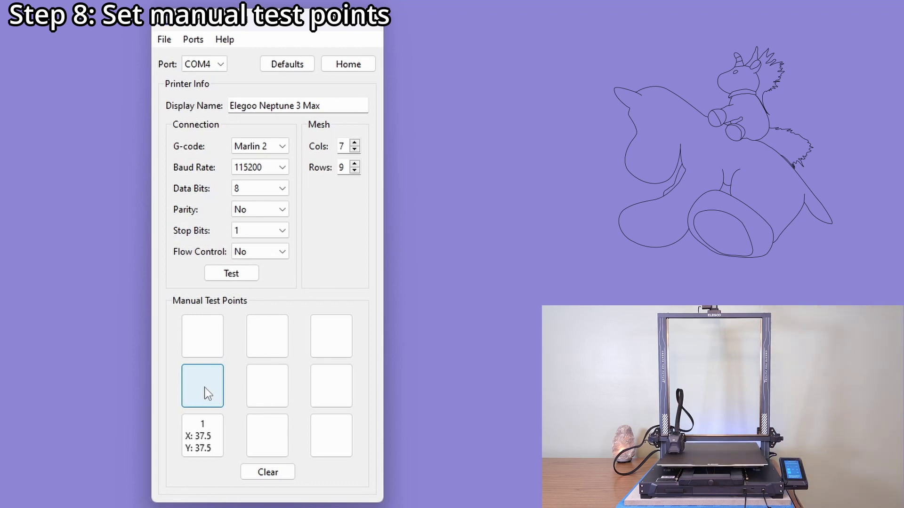
- Configure the middle-left cell of the test grid as point 2, using the printer's queried position
{"action": "left_click", "coordinate": [207, 393]}
{"action": "type", "text": "2"}
{"action": "left_click", "coordinate": [346, 273]}
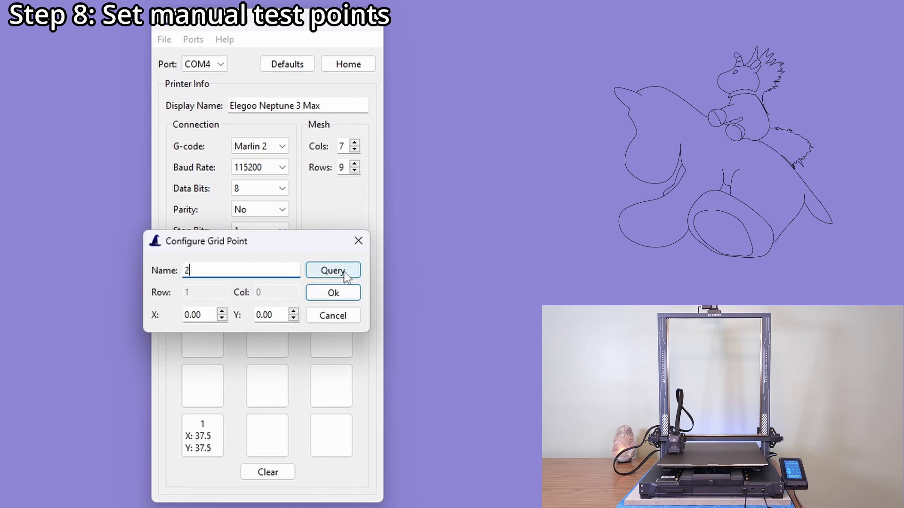
{"action": "left_click", "coordinate": [342, 296]}
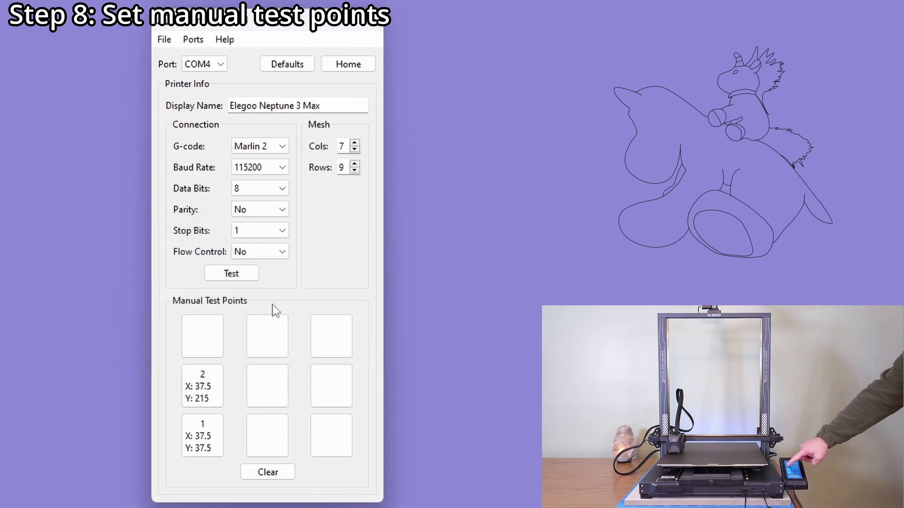
- Configure the top-left cell of the test grid as point 3, using the printer's queried position
{"action": "left_click", "coordinate": [217, 338]}
{"action": "type", "text": "3"}
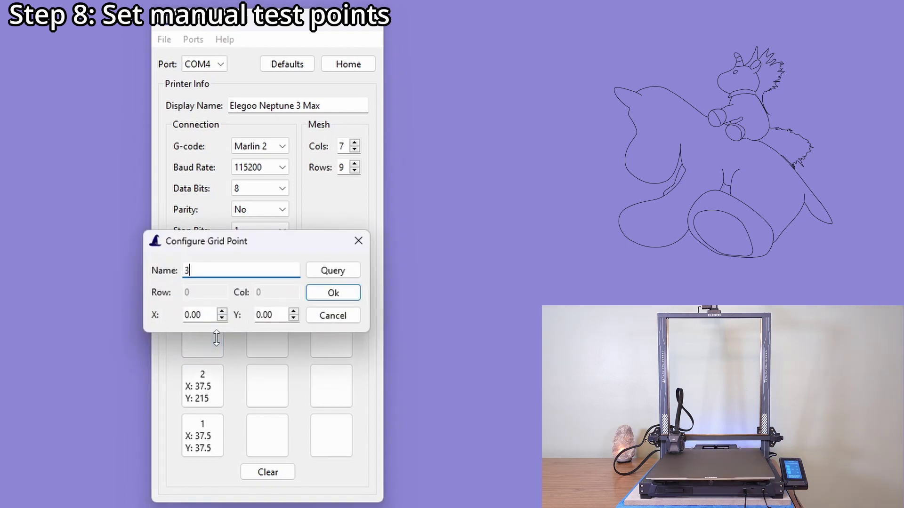
{"action": "left_click", "coordinate": [326, 269]}
{"action": "left_click", "coordinate": [326, 294]}
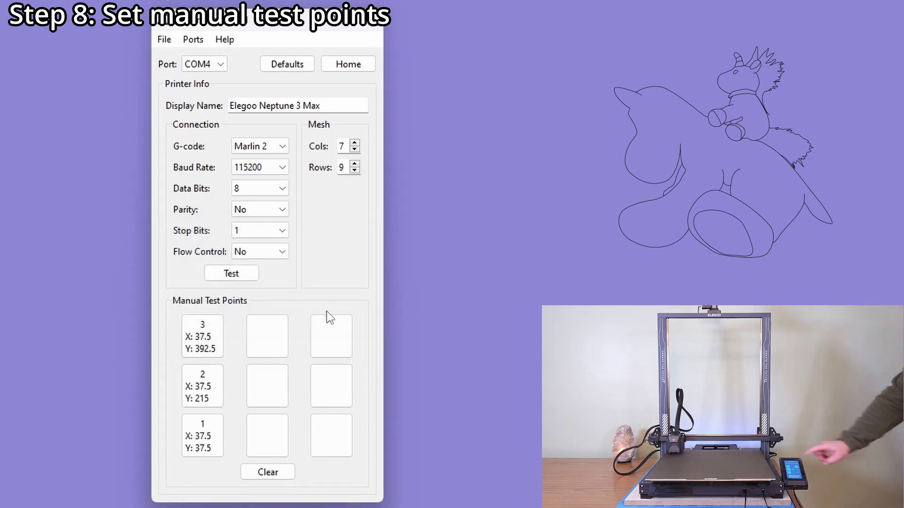
- Configure the top-right cell of the test grid as point 4, using the printer's queried position
{"action": "left_click", "coordinate": [326, 322]}
{"action": "type", "text": "4"}
{"action": "left_click", "coordinate": [334, 272]}
{"action": "left_click", "coordinate": [333, 293]}
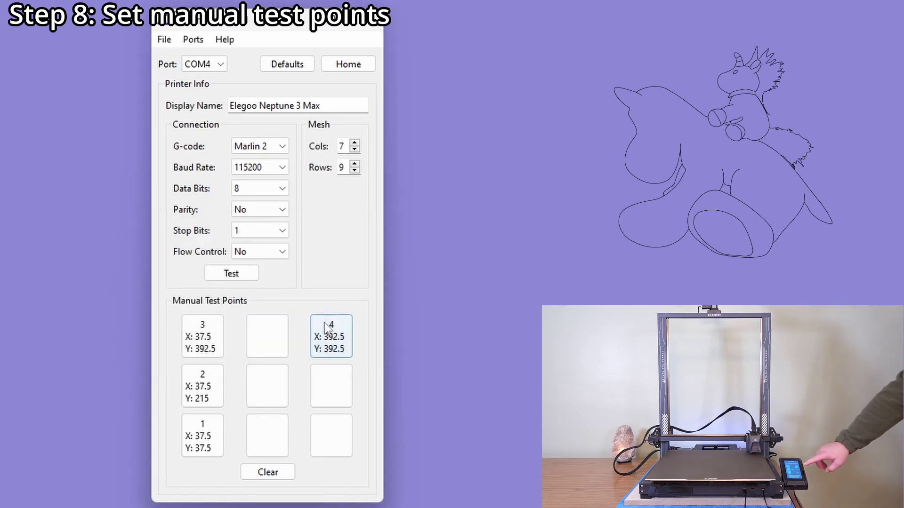
- Configure the middle-right cell of the test grid as point 5, using the printer's queried position
{"action": "left_click", "coordinate": [327, 377]}
{"action": "type", "text": "5"}
{"action": "left_click", "coordinate": [335, 272]}
{"action": "left_click", "coordinate": [334, 296]}
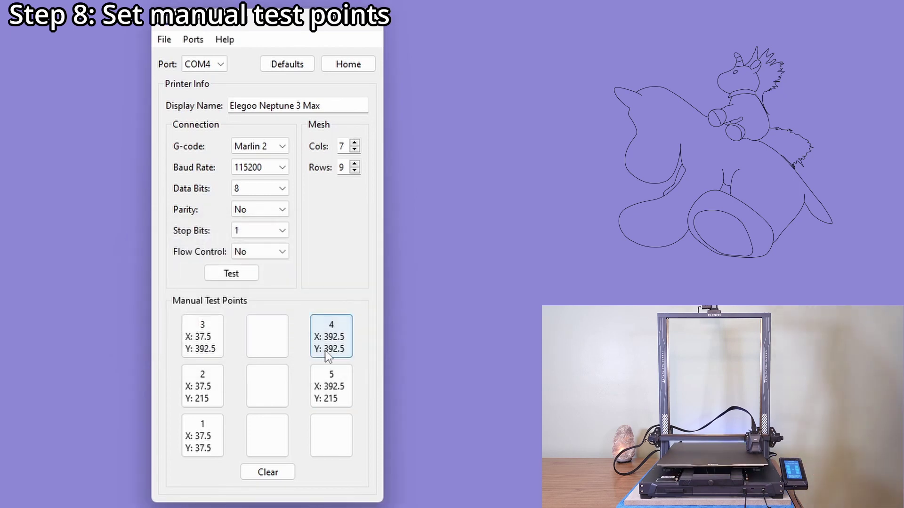
- Configure the bottom-right cell of the test grid as point 6, using the printer's queried position
{"action": "left_click", "coordinate": [329, 435]}
{"action": "type", "text": "6"}
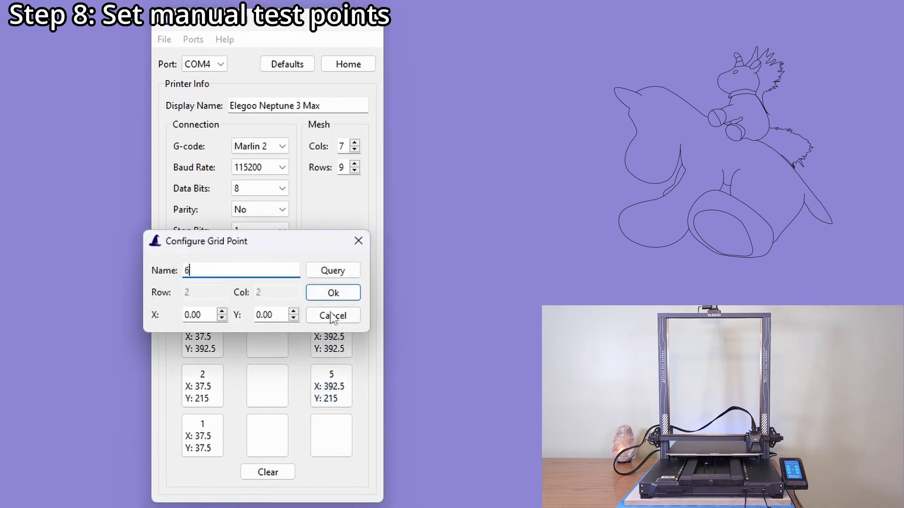
{"action": "left_click", "coordinate": [333, 272]}
{"action": "left_click", "coordinate": [333, 298]}
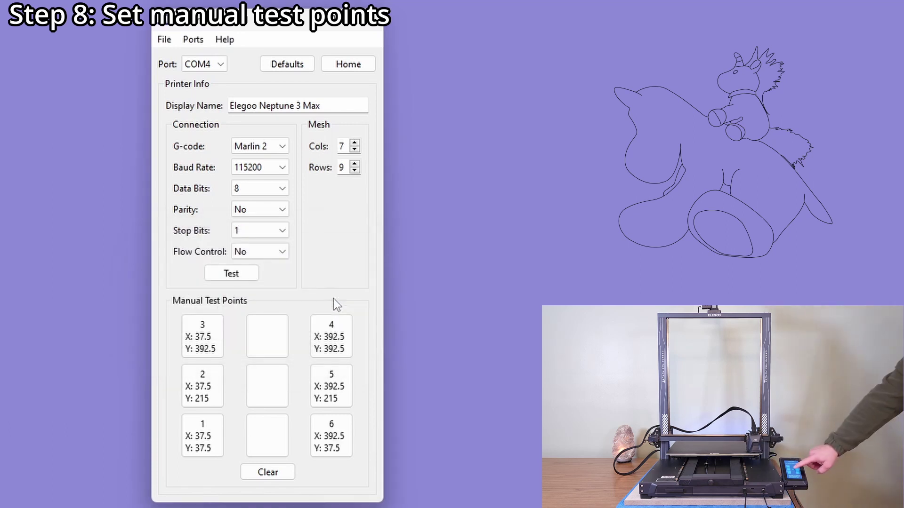
- Configure the center cell of the test grid as point H, using the printer's queried position
{"action": "left_click", "coordinate": [270, 389]}
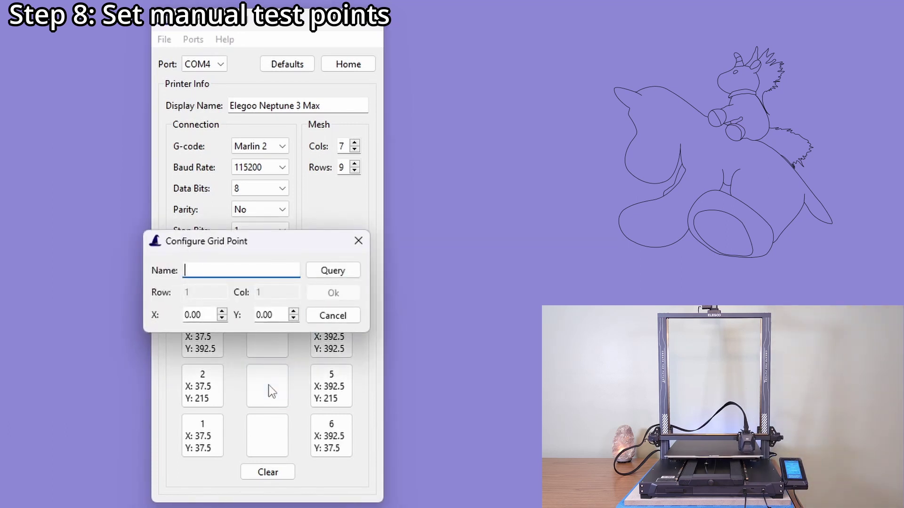
{"action": "type", "text": "H"}
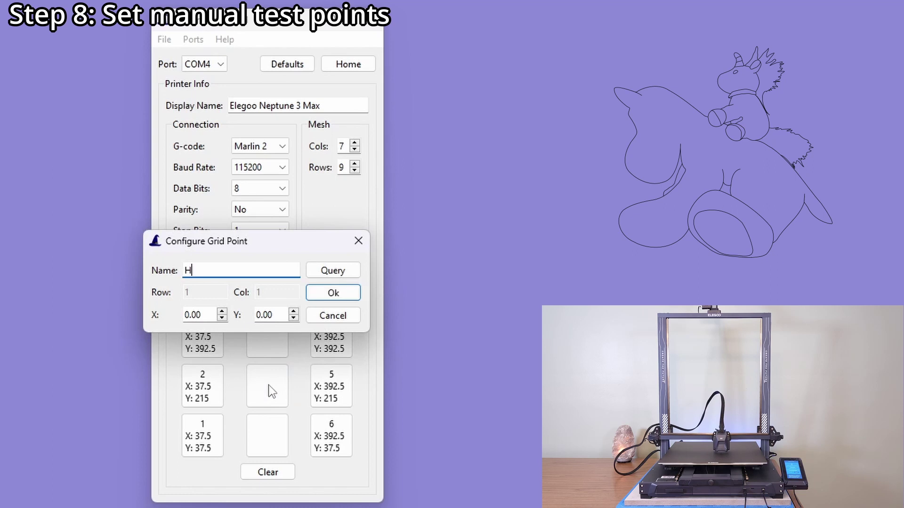
{"action": "left_click", "coordinate": [343, 278]}
{"action": "left_click", "coordinate": [338, 293]}
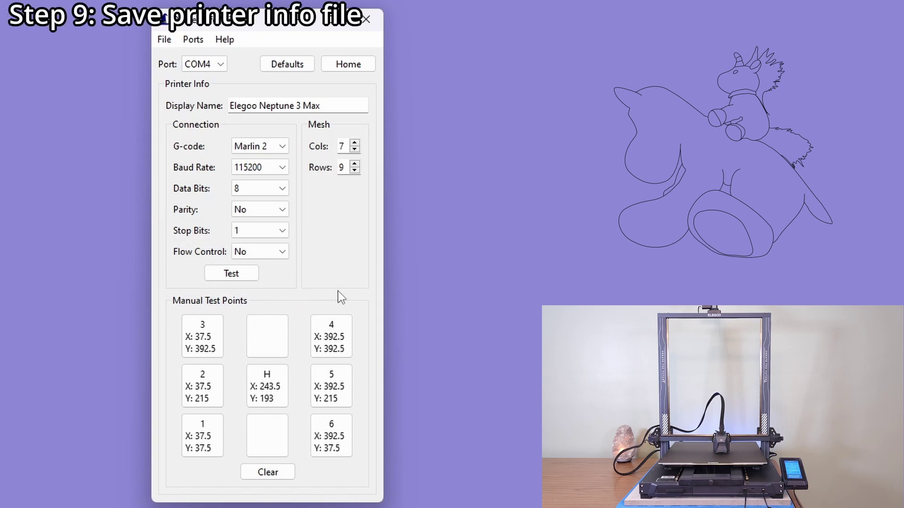
- Save the printer info as a JSON file named TestPrinter in the Printers folder
{"action": "left_click", "coordinate": [171, 39]}
{"action": "left_click", "coordinate": [186, 77]}
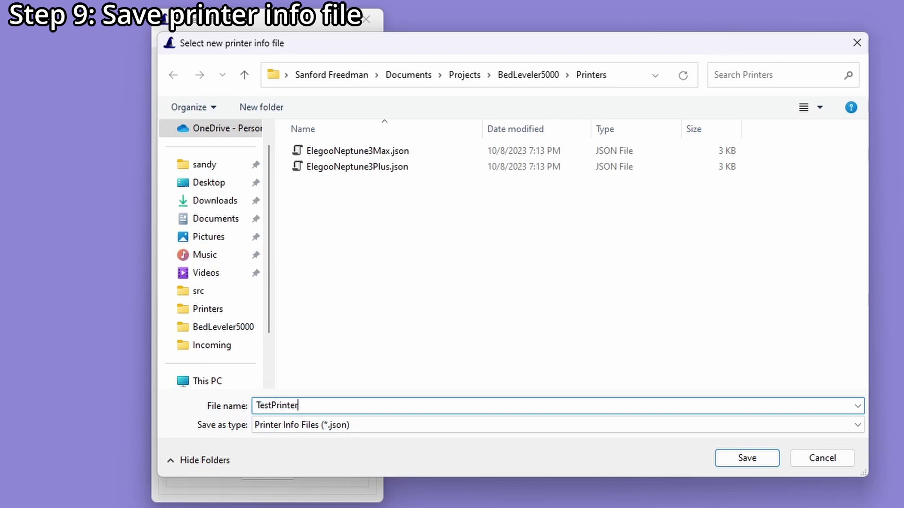
{"action": "left_click", "coordinate": [764, 457]}
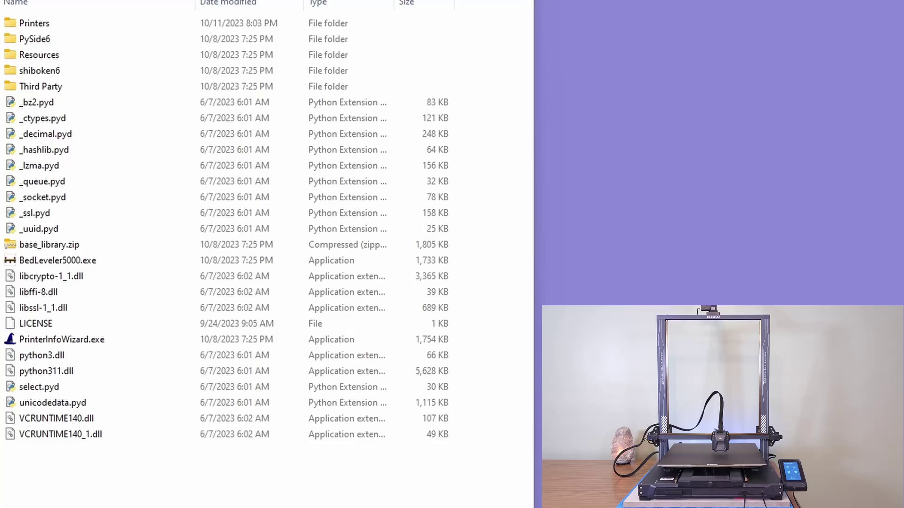
- Launch Bed Leveler 5000 and connect to the Elegoo Neptune 3 Max printer on port COM4
{"action": "left_click", "coordinate": [64, 265]}
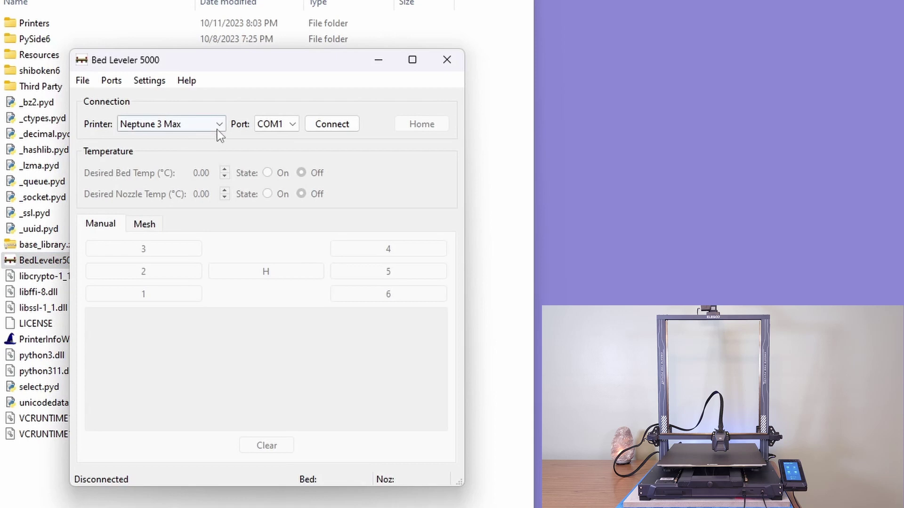
{"action": "left_click", "coordinate": [220, 125]}
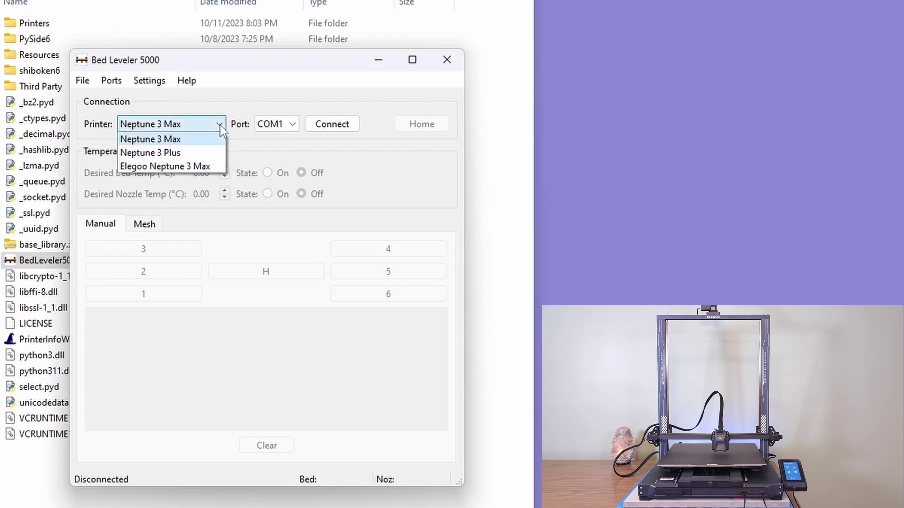
{"action": "left_click", "coordinate": [202, 169]}
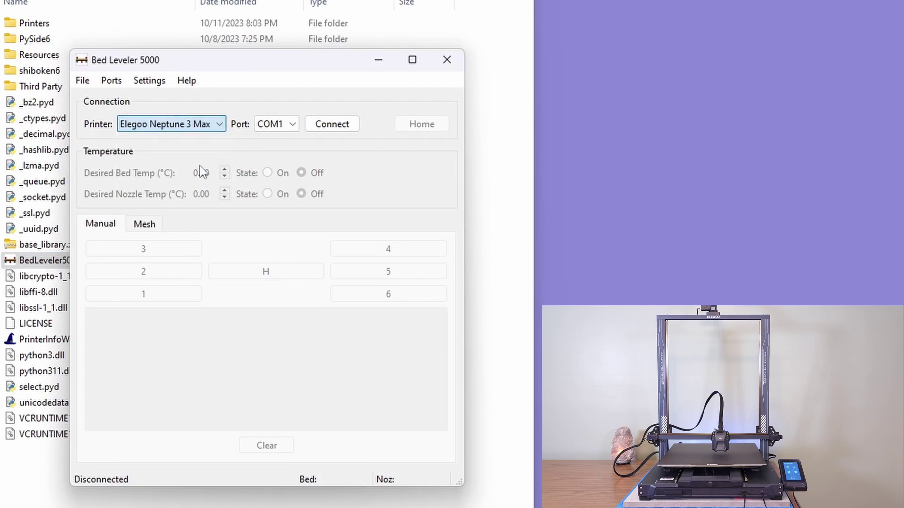
{"action": "left_click", "coordinate": [271, 126]}
{"action": "left_click", "coordinate": [271, 151]}
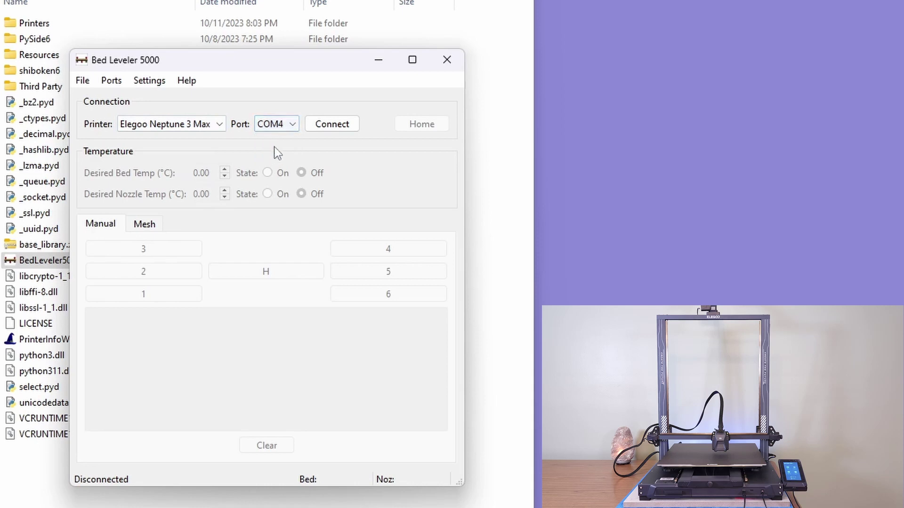
{"action": "left_click", "coordinate": [324, 126]}
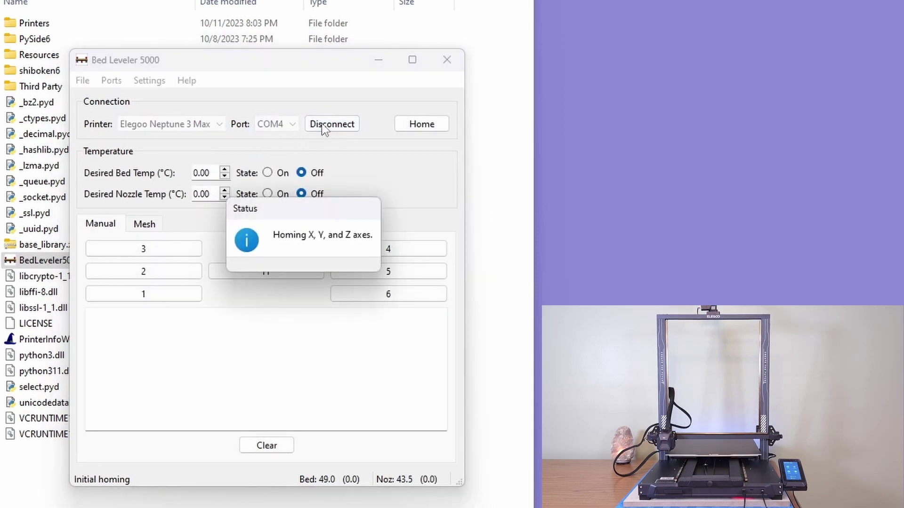